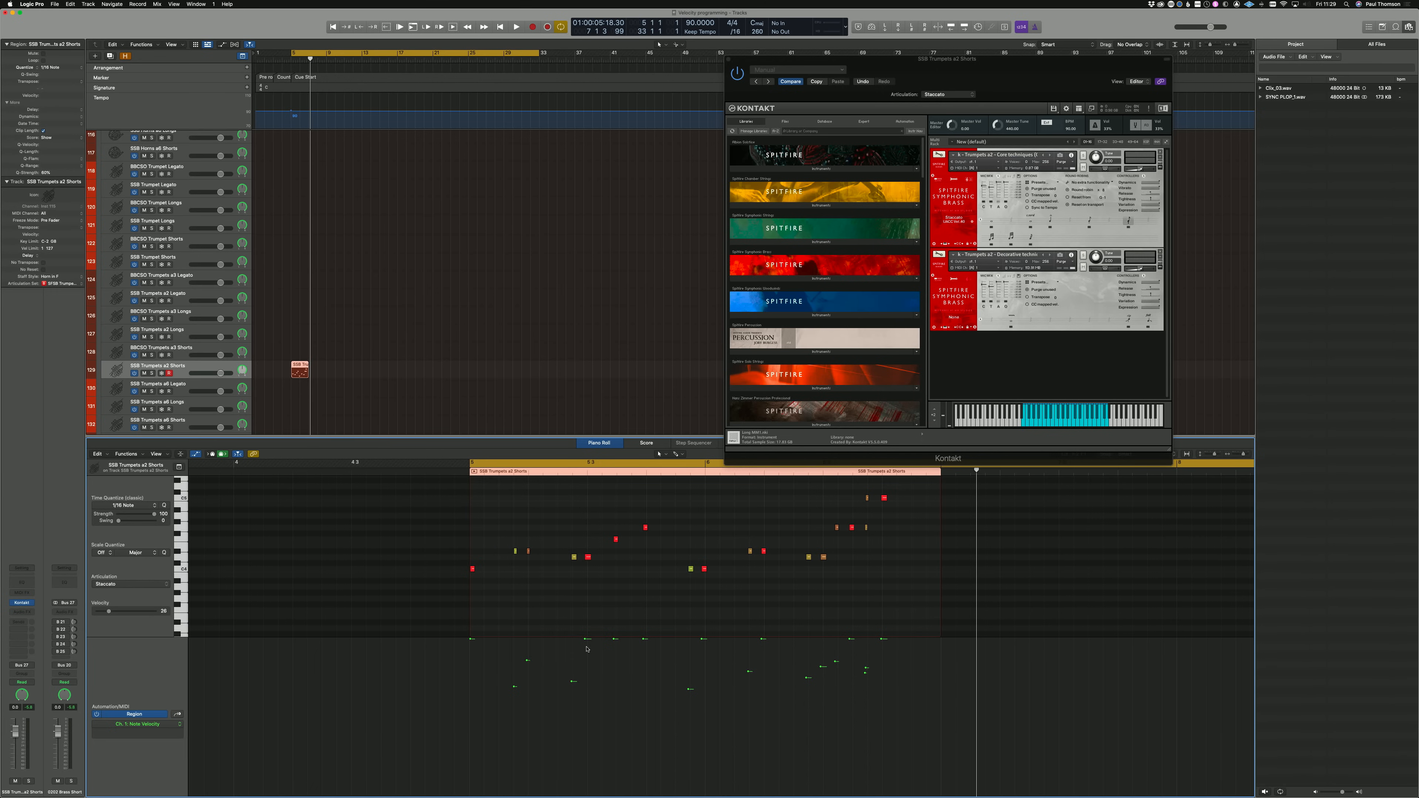
Step: Lower the velocities of several repeated and end-of-phrase notes in the SSB Trumpets a2 Shorts region to varied levels, and play the phrase
left_click_drag(587, 641, 587, 657)
left_click_drag(689, 689, 689, 688)
left_click_drag(702, 639, 702, 649)
left_click_drag(614, 638, 614, 647)
left_click_drag(762, 639, 762, 646)
left_click_drag(850, 638, 835, 669)
left_click_drag(864, 675, 864, 685)
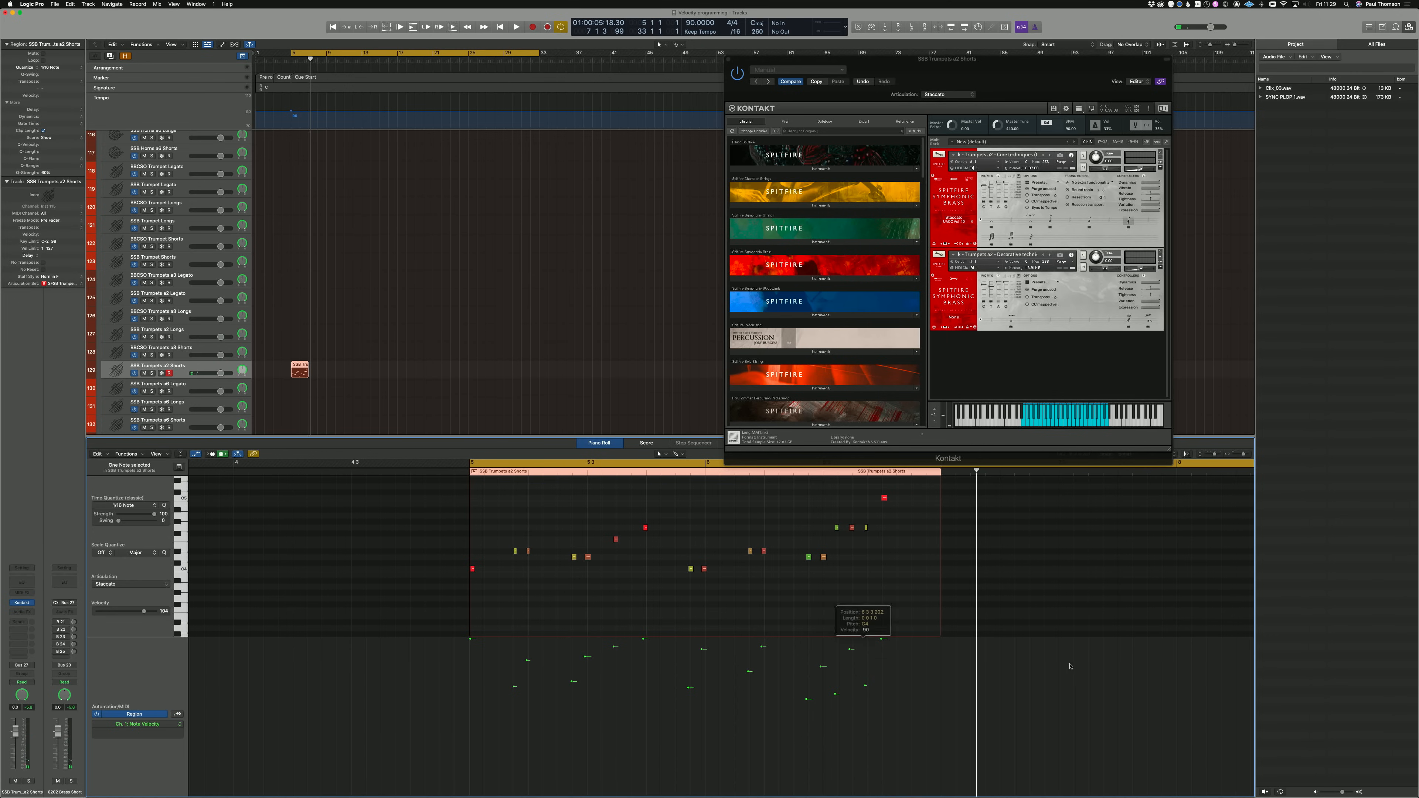
key("space")
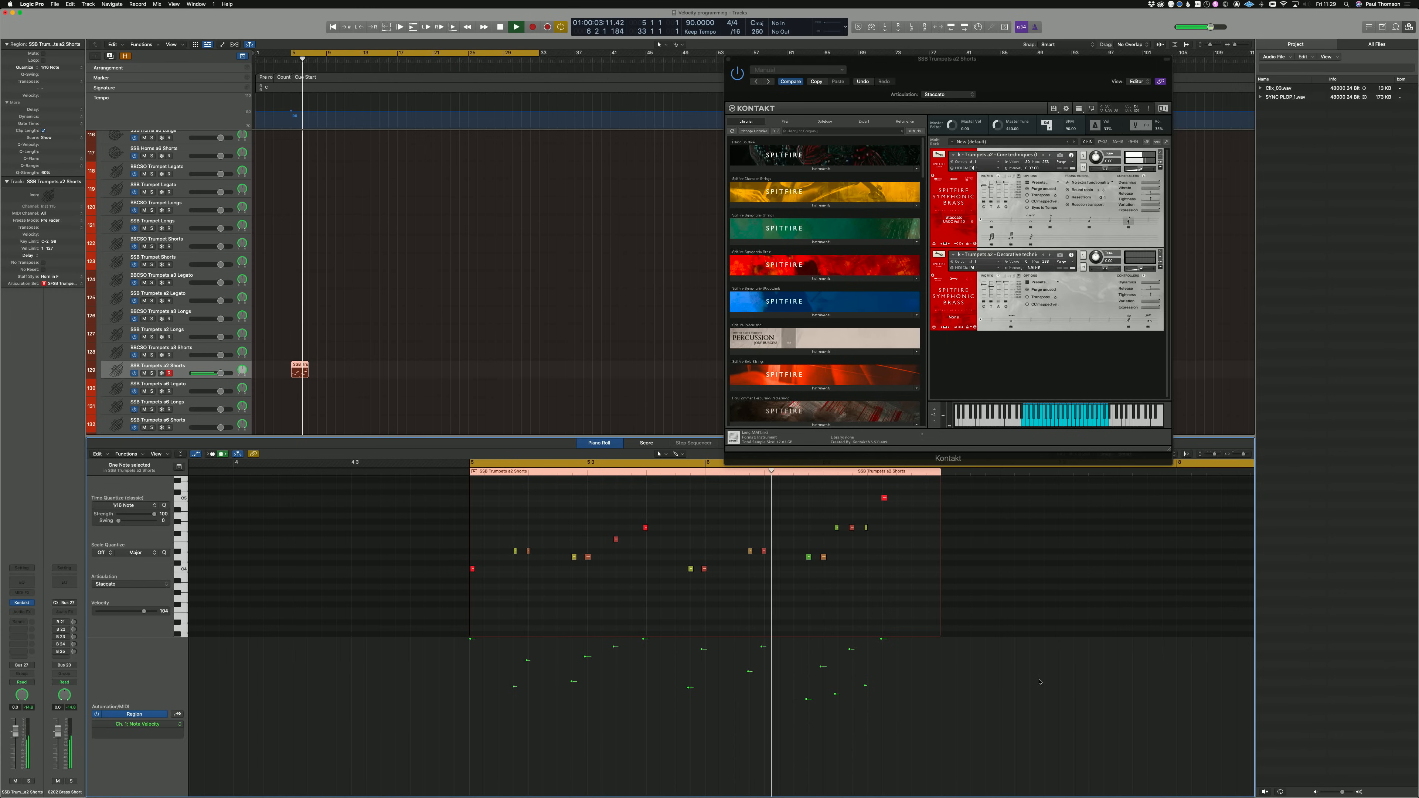
key("space")
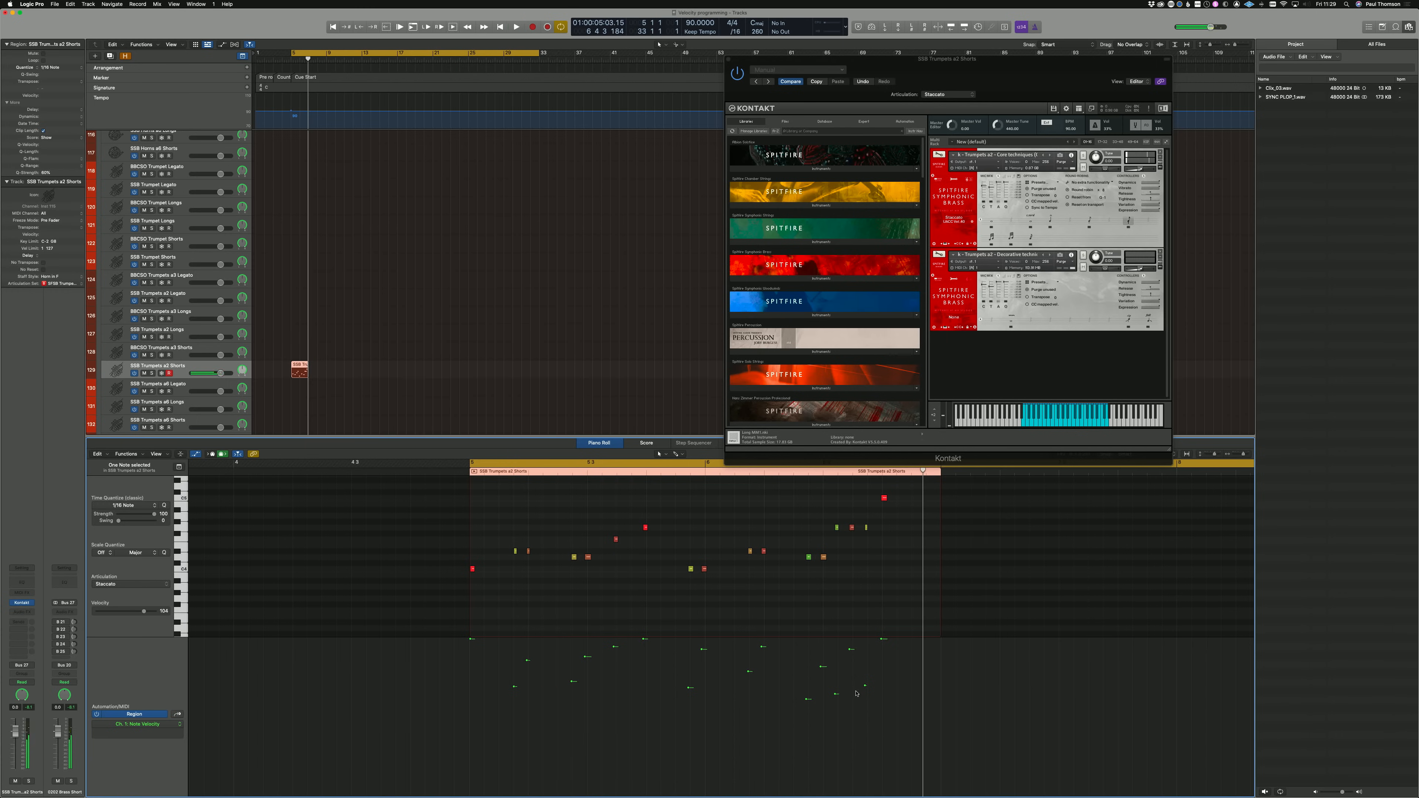
Step: Raise the velocities of the quieter notes throughout the trumpet phrase slightly and audition the result
left_click_drag(866, 688, 807, 692)
left_click(835, 693)
left_click_drag(690, 689, 683, 681)
left_click_drag(572, 682, 614, 646)
key("space")
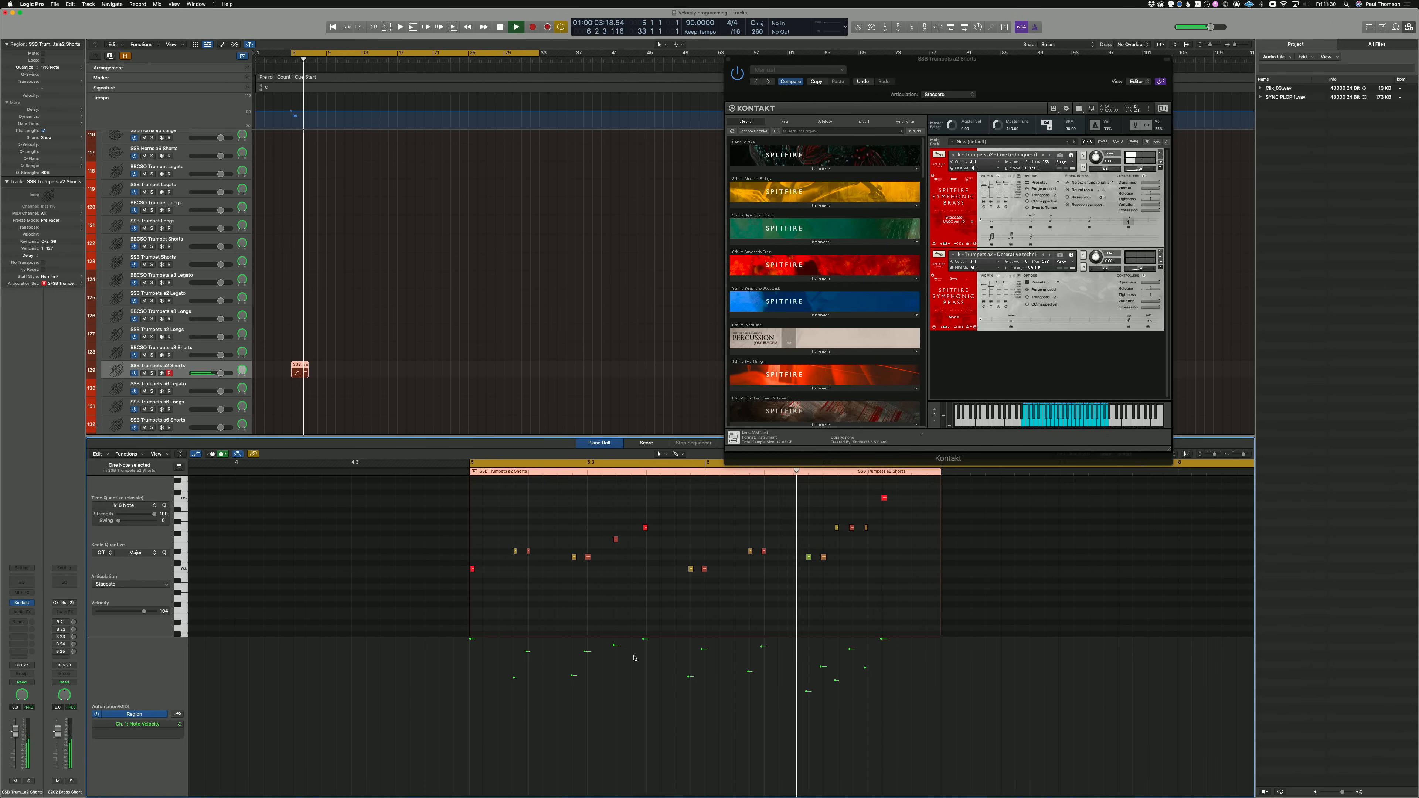
key("space")
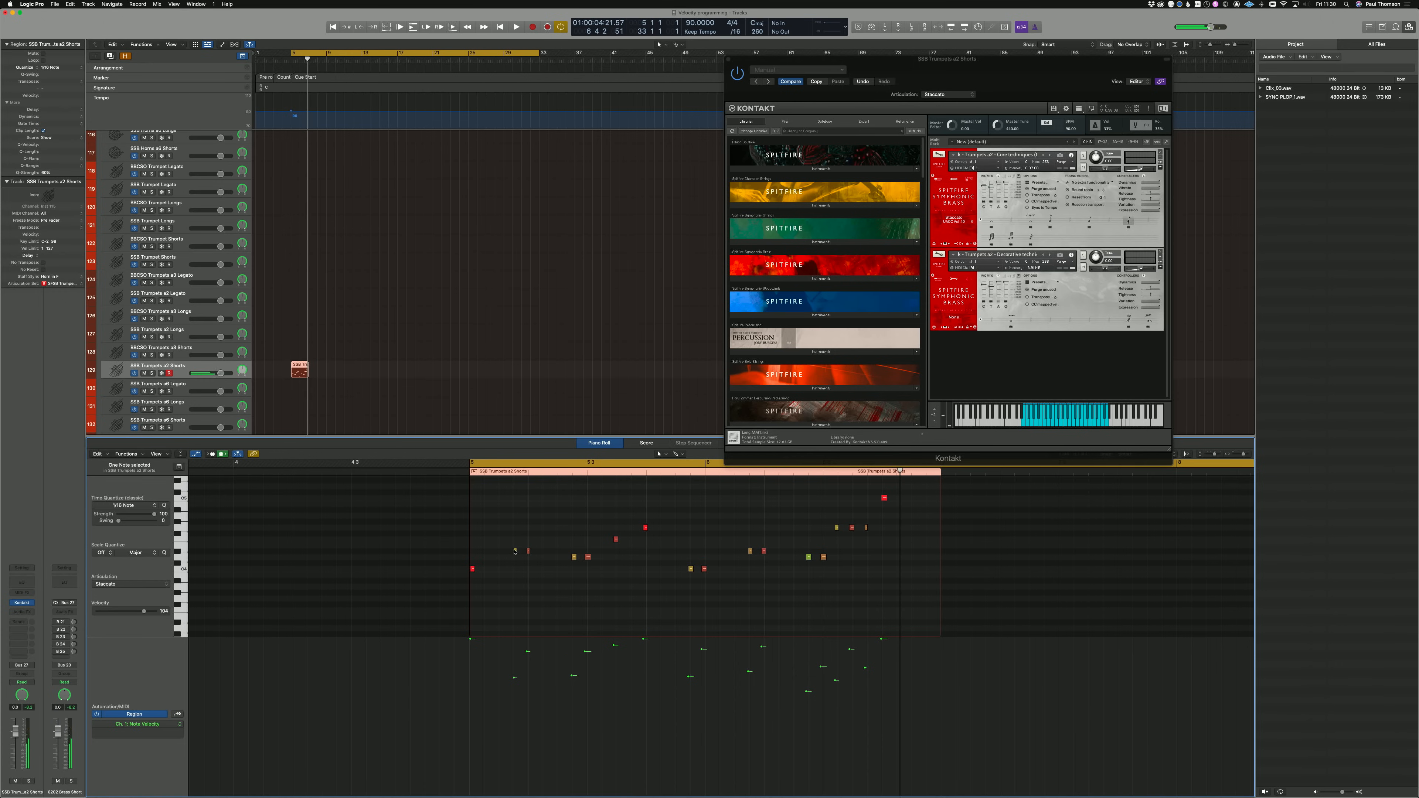
Step: Shift the first note of each short pair slightly later, lower the phrase's second note strongly in velocity, and audition the phrase
left_click(516, 552)
left_click_drag(516, 554, 582, 560)
left_click_drag(691, 570, 870, 528)
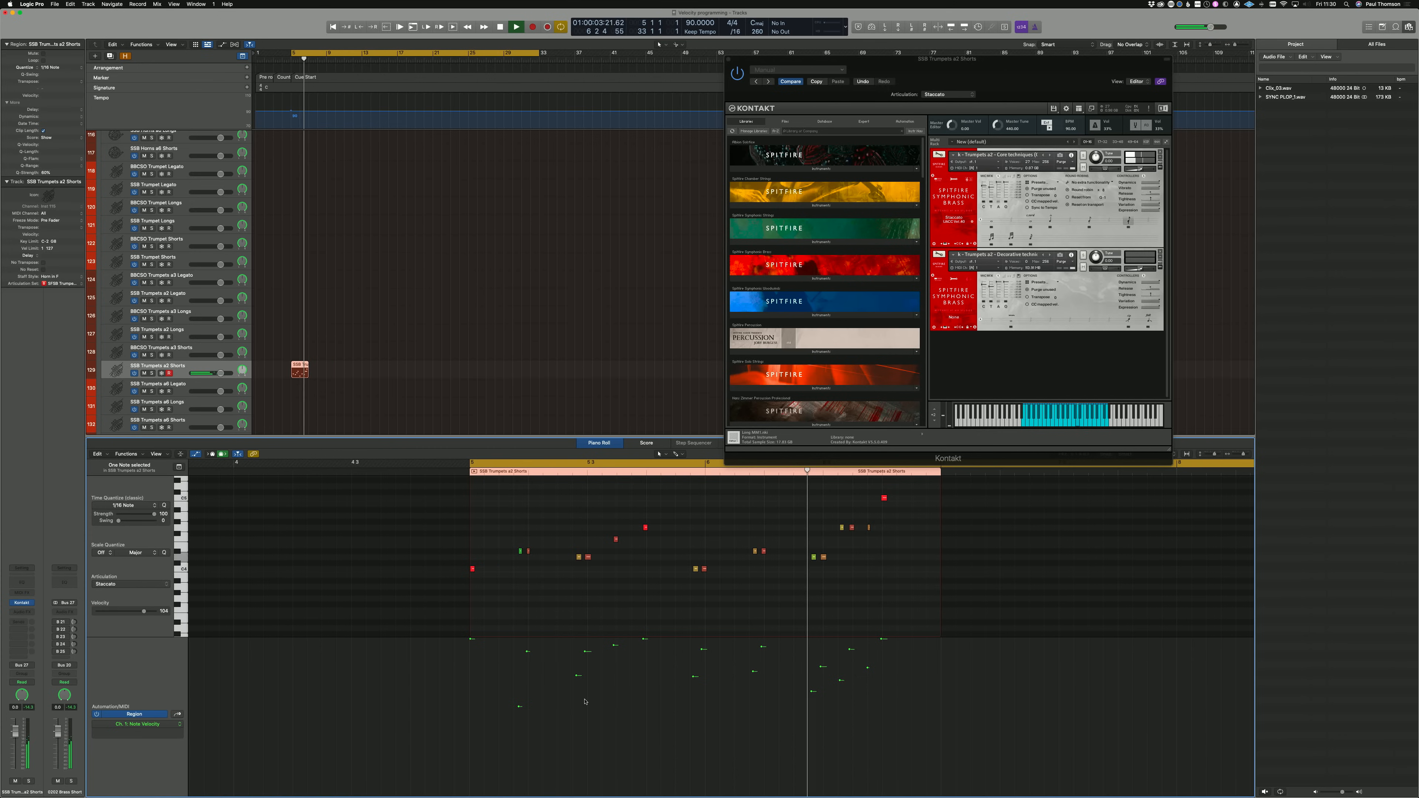
key("space")
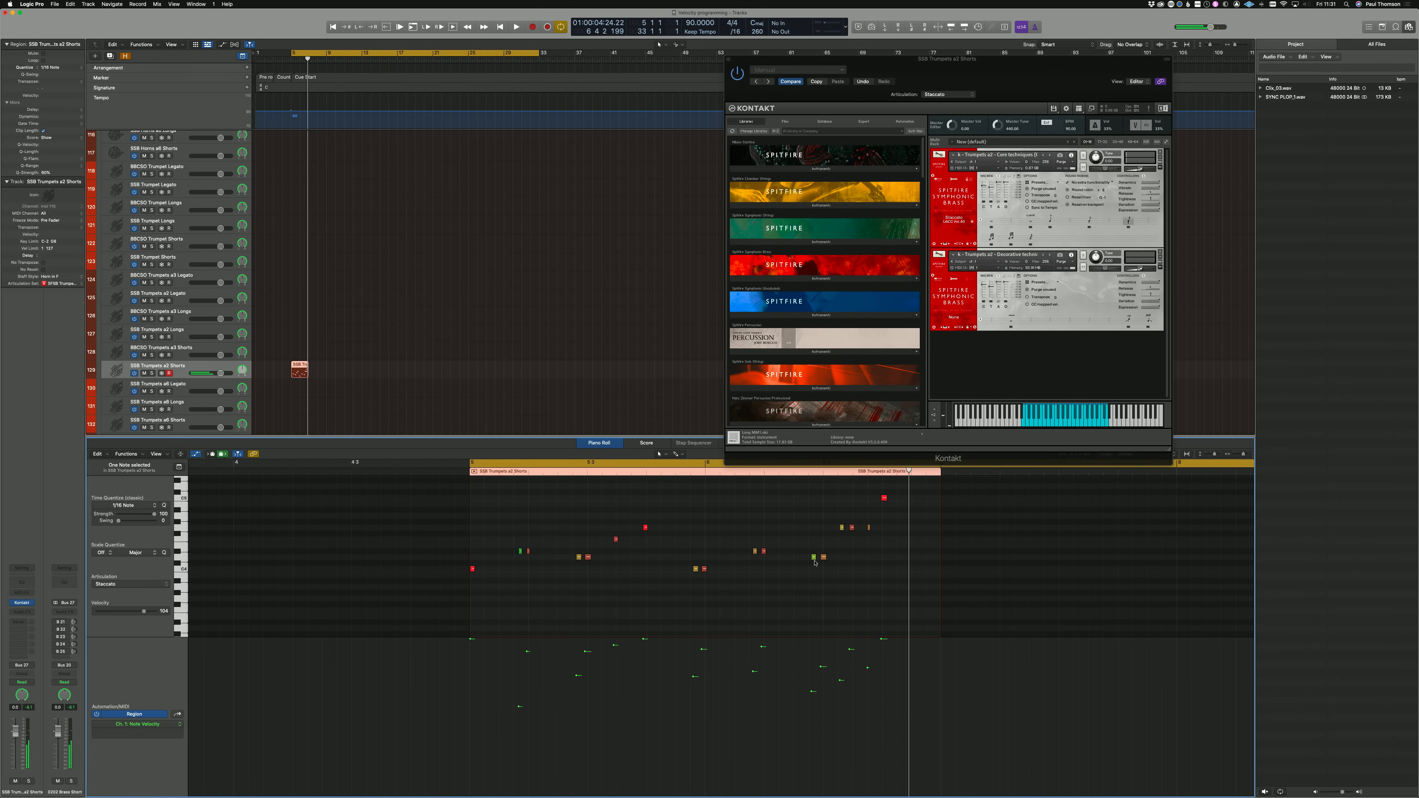
Step: Widen the velocity contrast in the closing run by lowering its quieter notes, and play the phrase back
mouse_move(811, 692)
left_mouse_down()
mouse_move(821, 653)
mouse_move(839, 688)
left_mouse_up()
key("space")
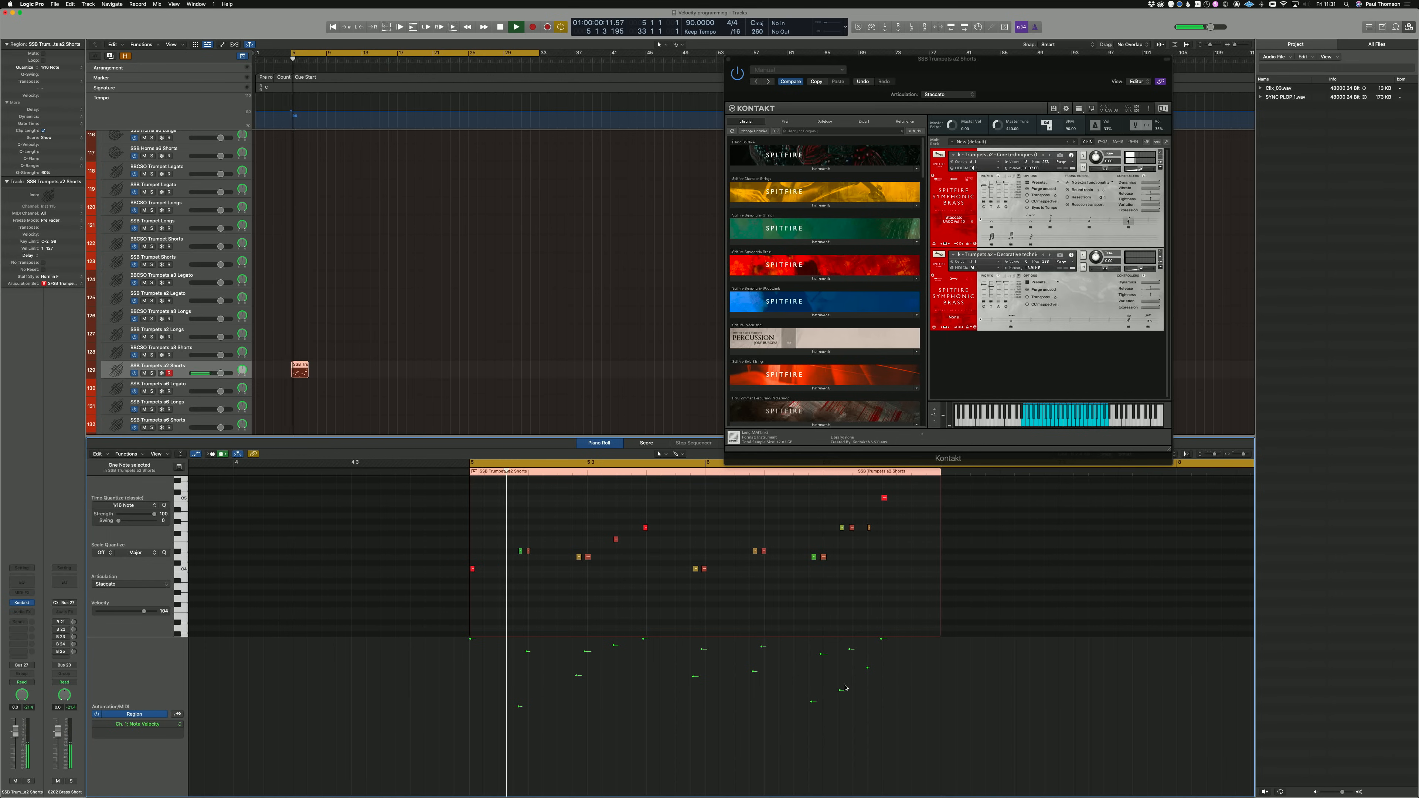
left_click_drag(867, 667, 867, 683)
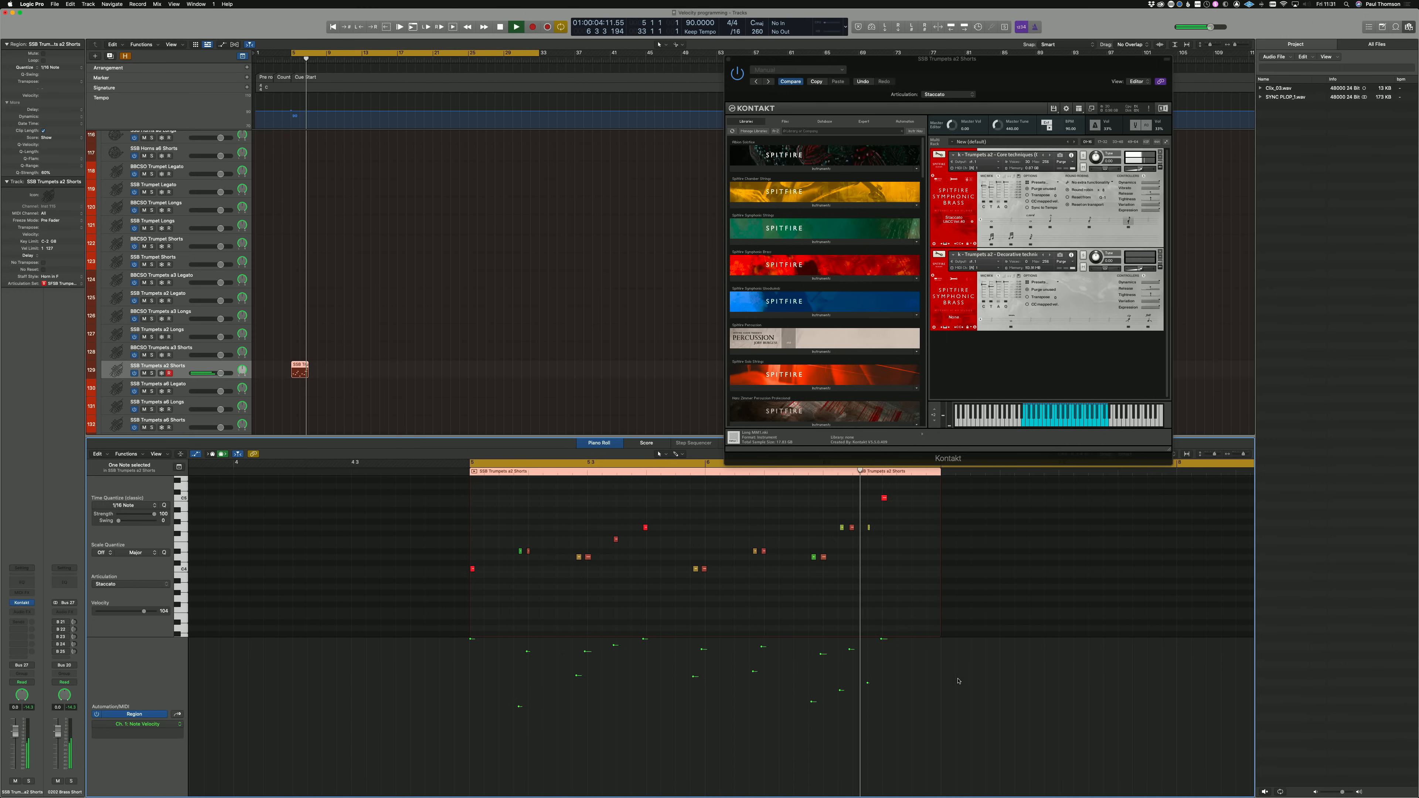
key("space")
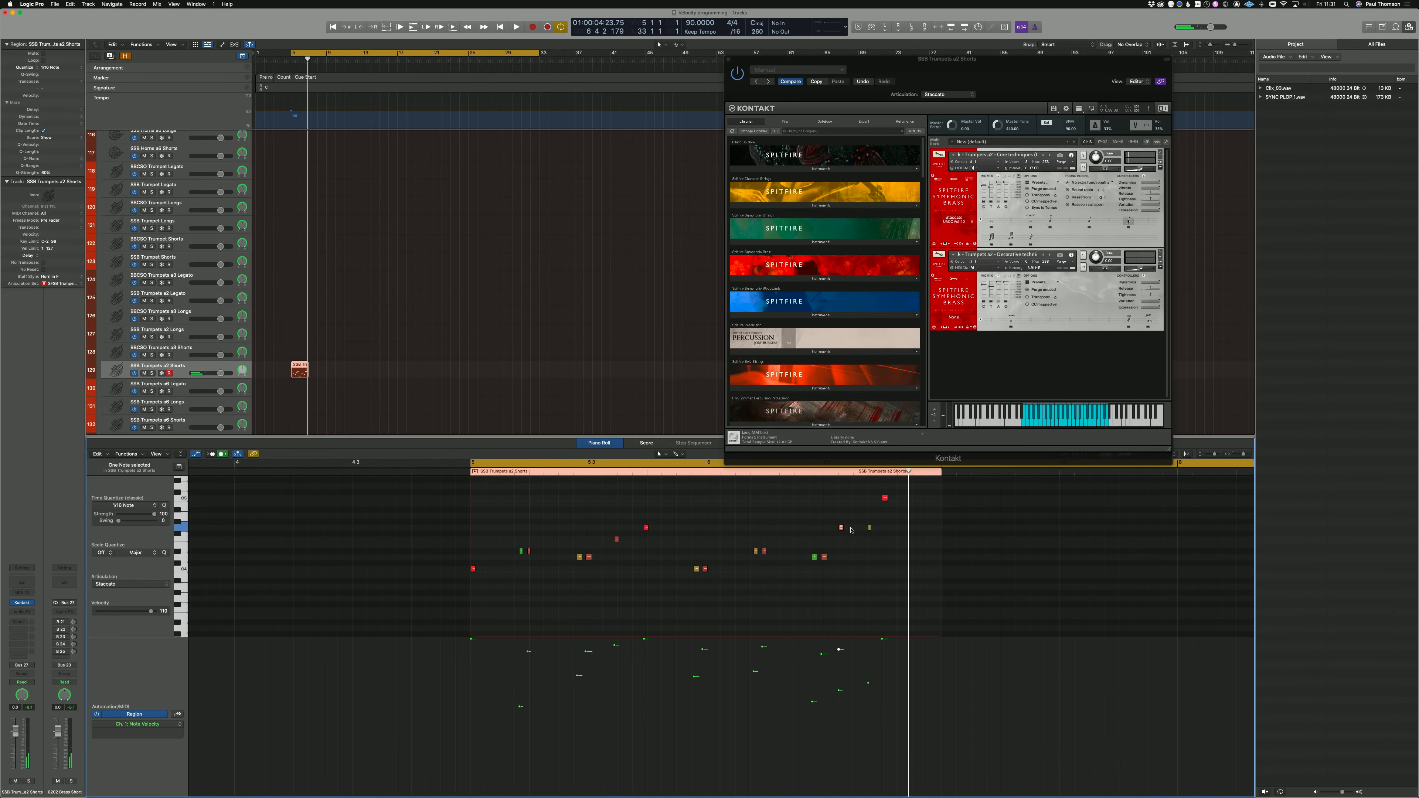
Step: Move the middle of the three repeated notes near the end slightly later, shape the closing run's velocities into a crescendo, and audition it
left_click_drag(842, 527, 856, 531)
left_click_drag(840, 695, 868, 650)
left_click_drag(813, 704, 813, 667)
left_click_drag(821, 655, 821, 653)
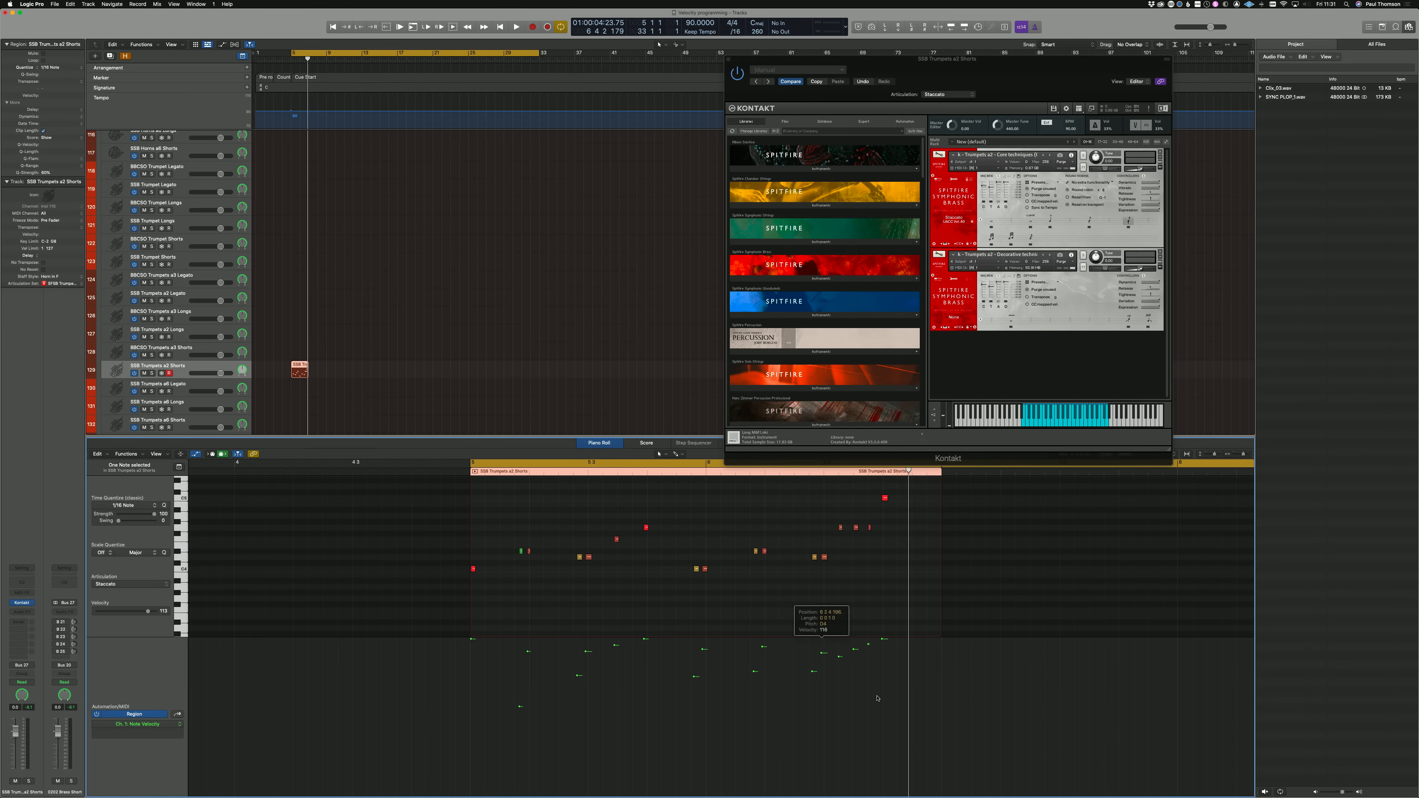
key("space")
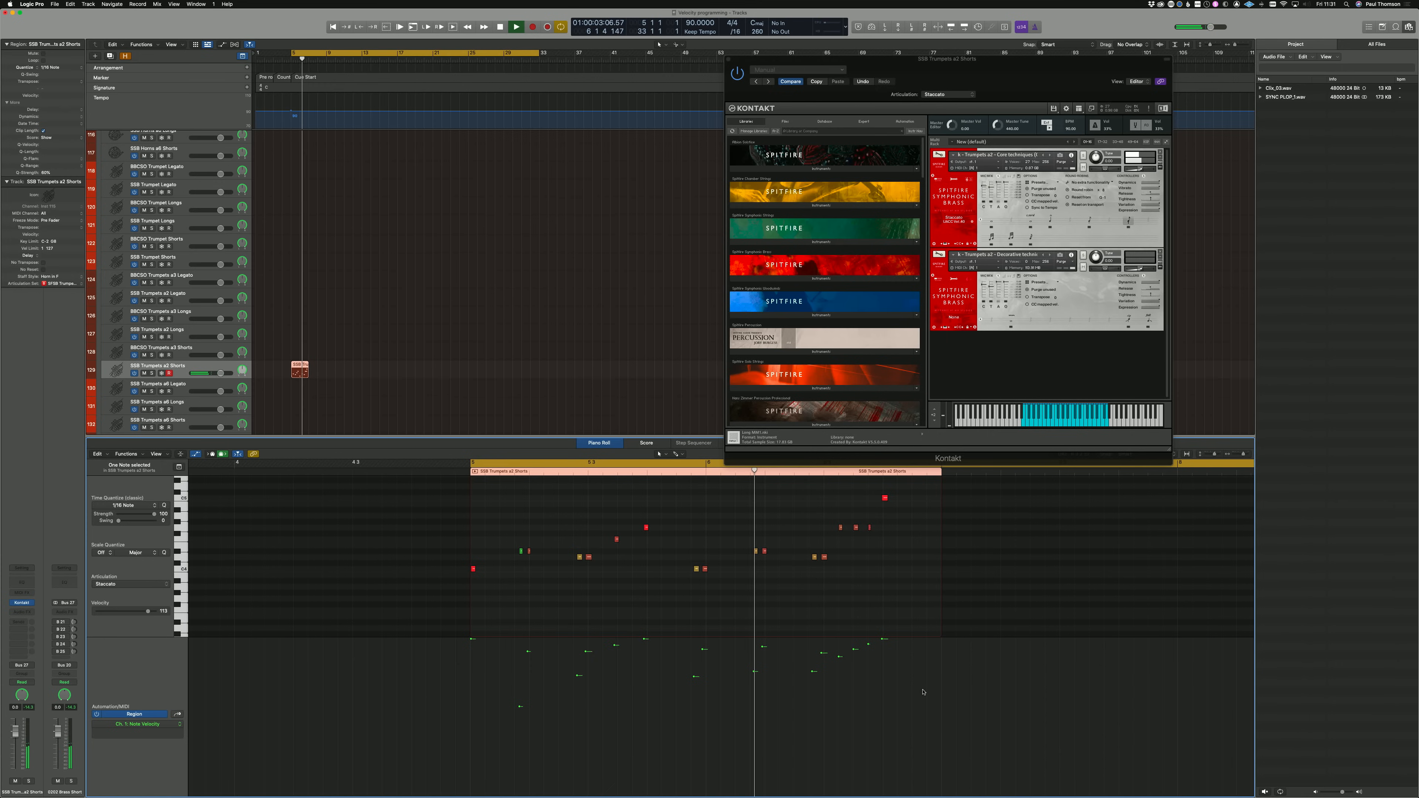
key("space")
Step: Transpose the second-to-last note of the phrase up three semitones to A#4 and play it back
left_click_drag(870, 527, 870, 509)
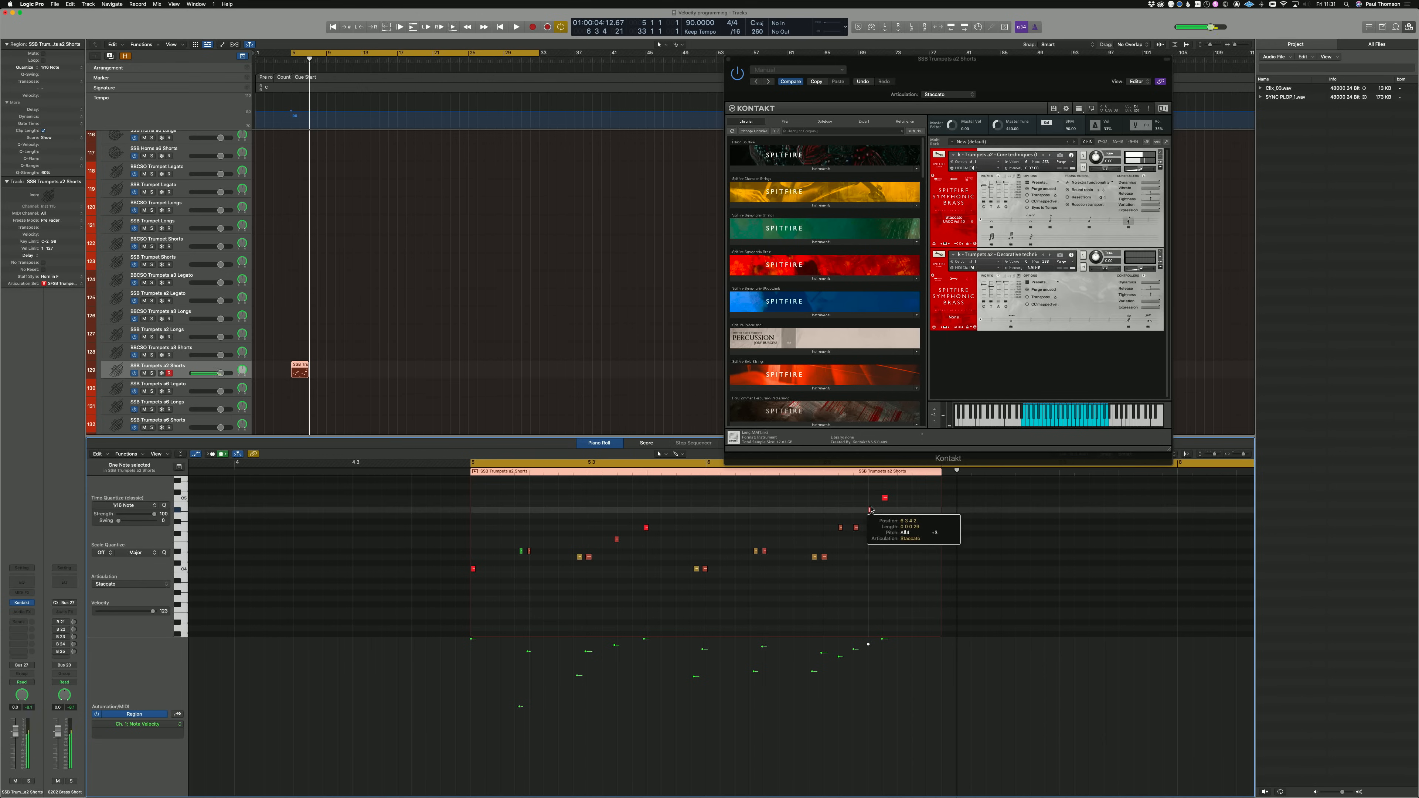
key("space")
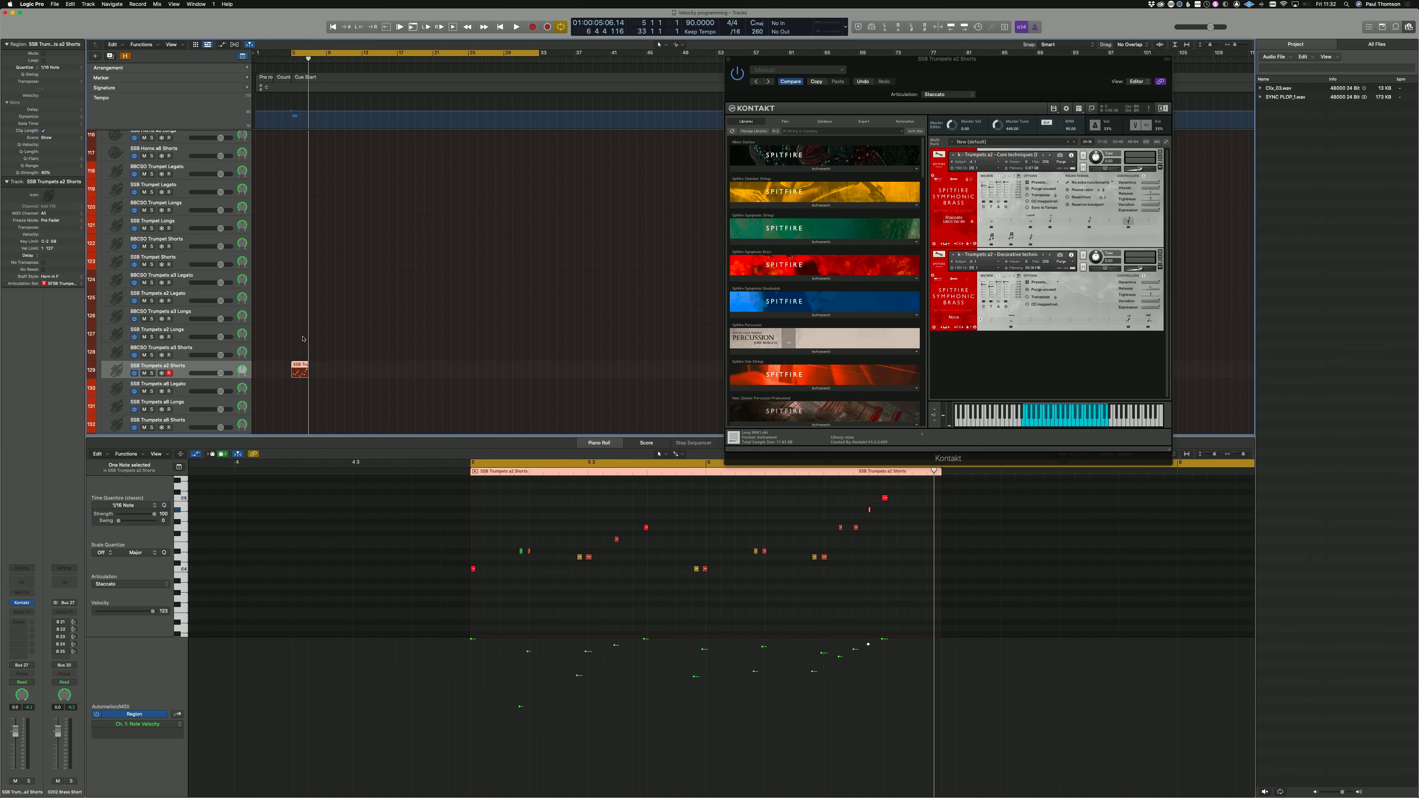
Step: Move the trumpet region from SSB Trumpets a2 Shorts to the SSB Trumpet Shorts track and select that track
left_click_drag(299, 368, 304, 261)
left_click(190, 261)
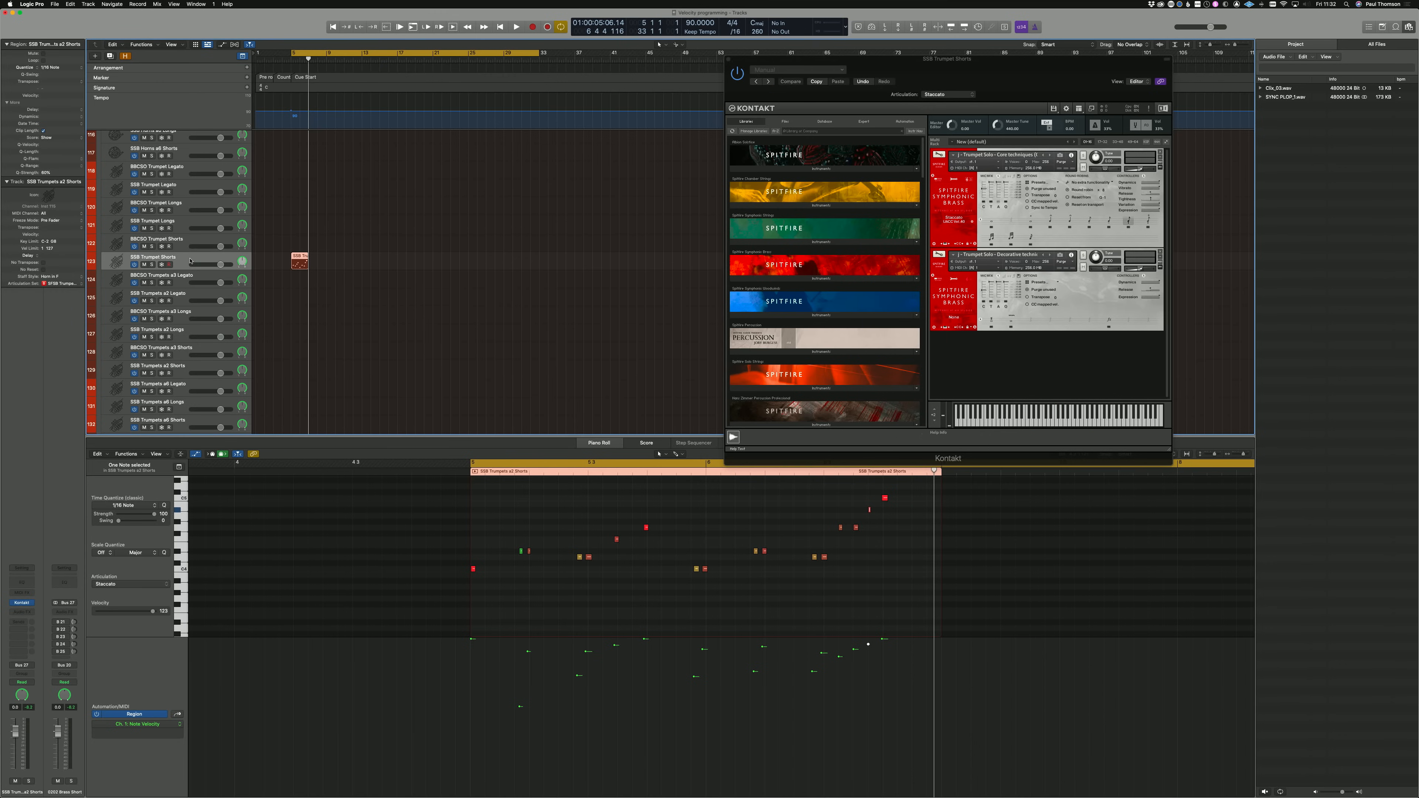